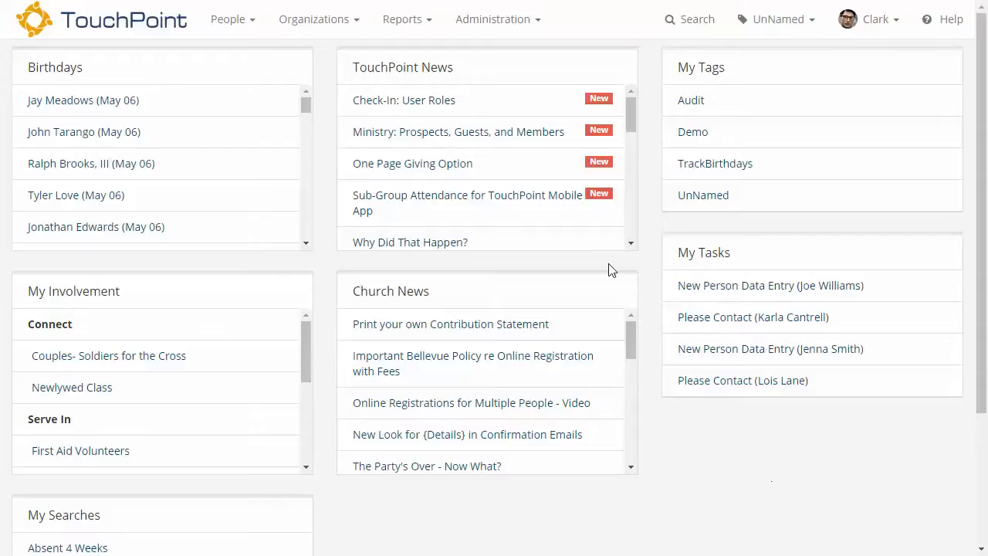
Open the registration settings of the Men's Ministry Fall Retreat organization, with its organization details collapsed.
{"action": "left_click", "coordinate": [305, 20]}
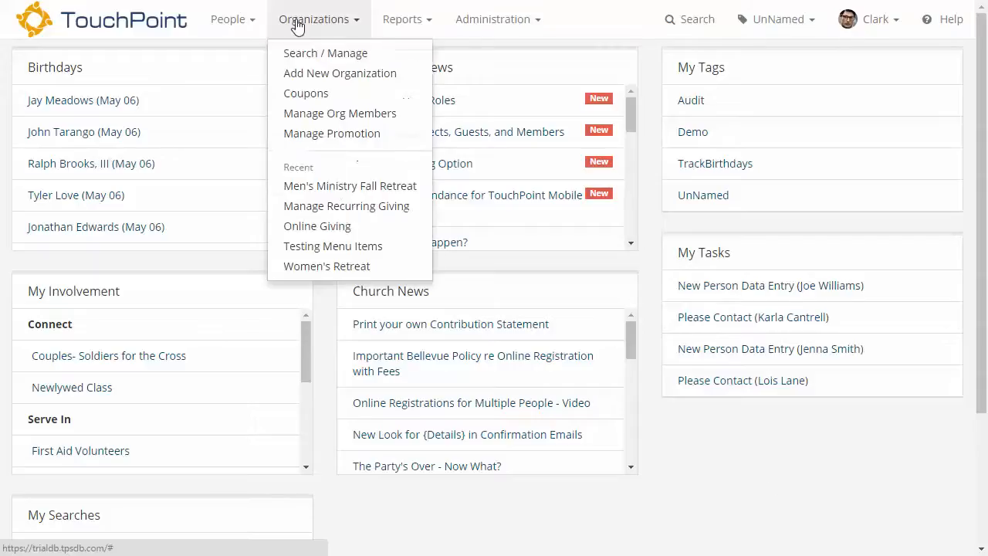
{"action": "left_click", "coordinate": [344, 193]}
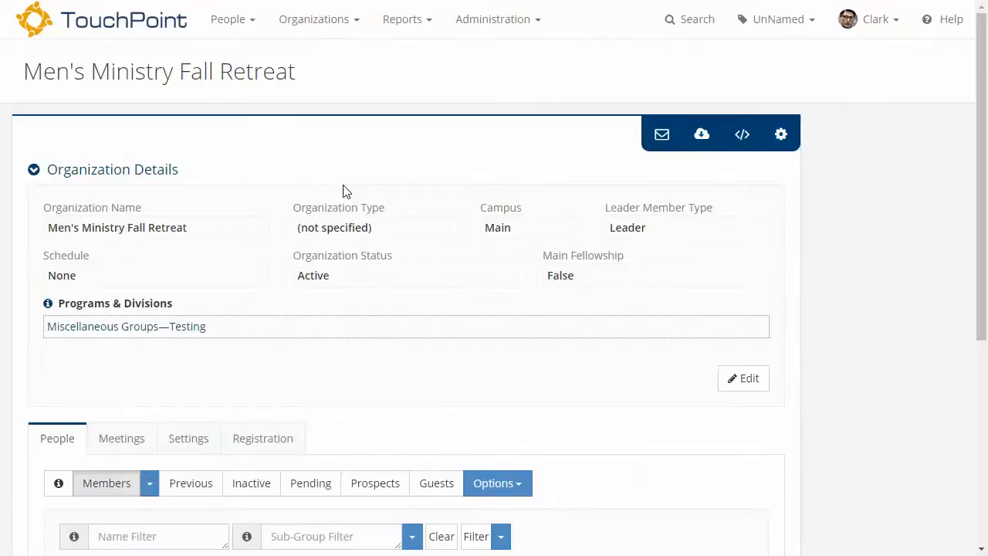
{"action": "left_click", "coordinate": [169, 169]}
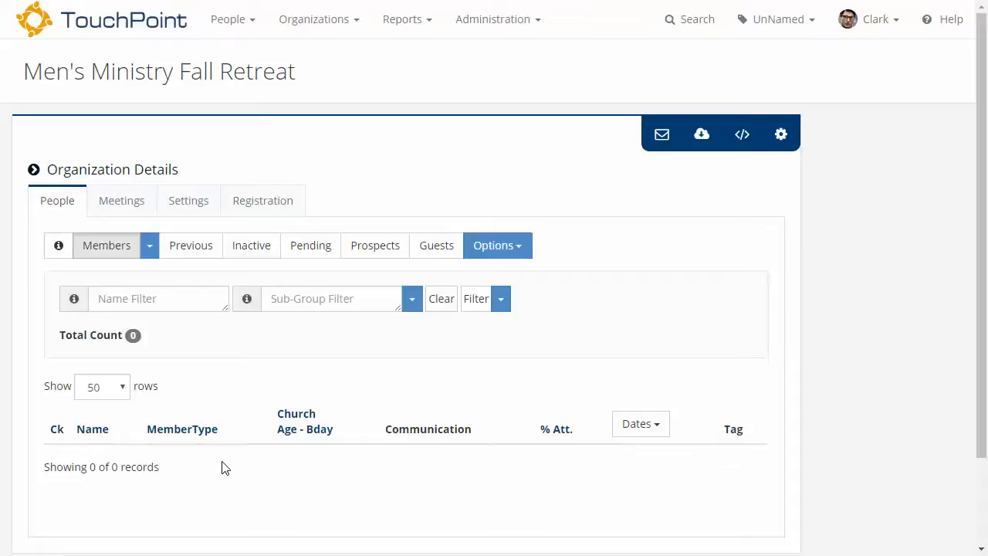
{"action": "left_click", "coordinate": [298, 199]}
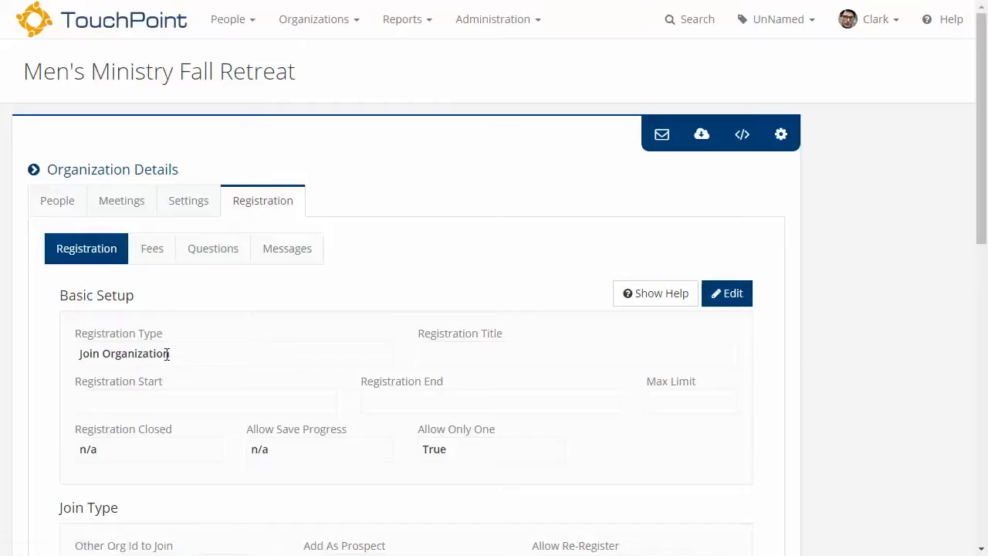
Review the registration type, start, end and maximum limit in the registration's basic setup.
{"action": "left_click_drag", "start_coordinate": [173, 358], "coordinate": [68, 354]}
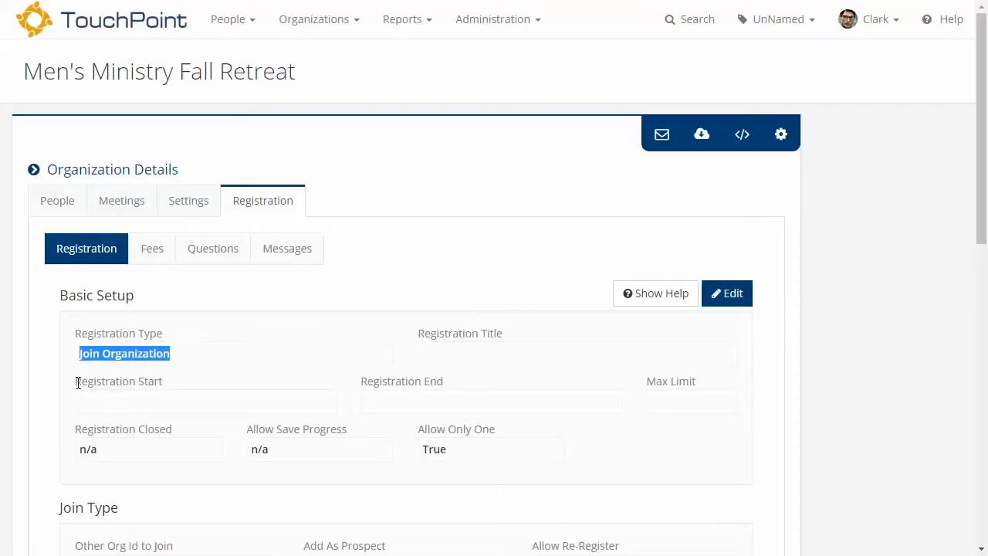
{"action": "left_click_drag", "start_coordinate": [75, 381], "coordinate": [167, 390]}
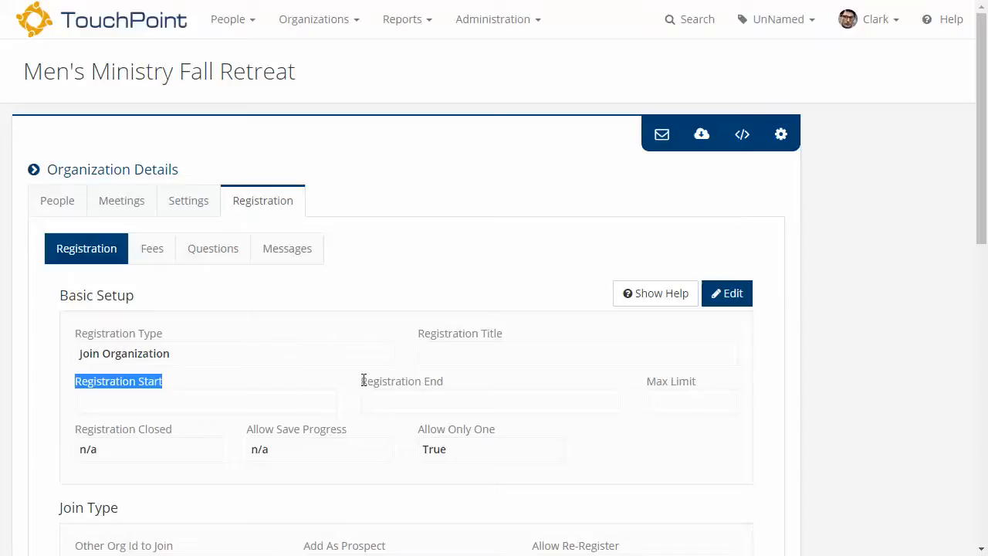
{"action": "left_click_drag", "start_coordinate": [361, 382], "coordinate": [449, 389]}
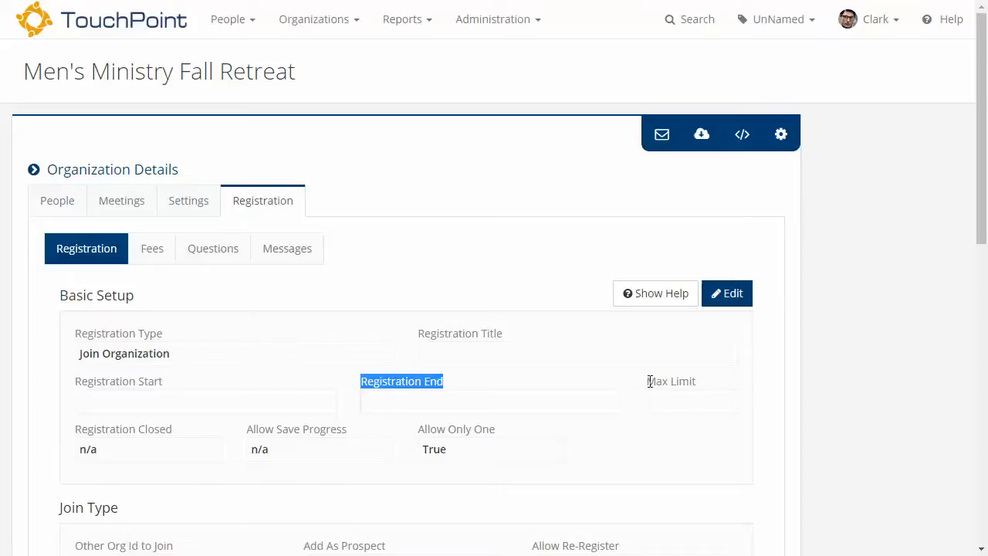
{"action": "left_click_drag", "start_coordinate": [647, 381], "coordinate": [697, 382]}
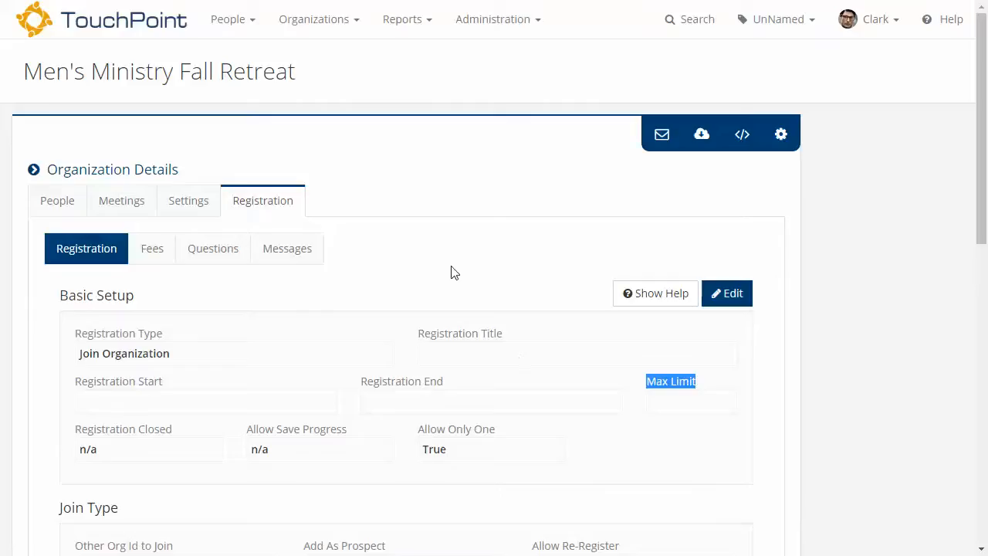
{"action": "left_click", "coordinate": [415, 260]}
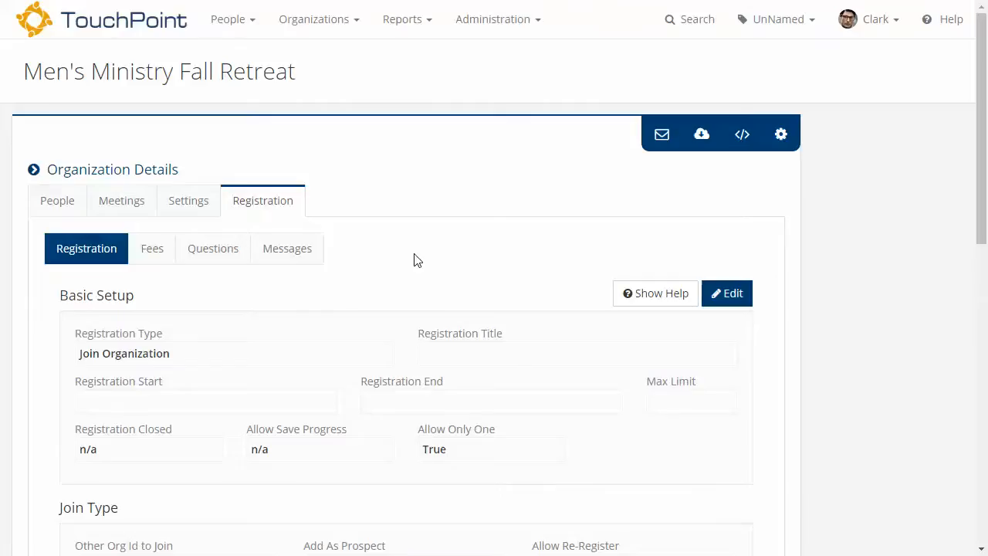
Review the fee and deposit amount in the retreat registration's fee settings.
{"action": "left_click", "coordinate": [152, 250]}
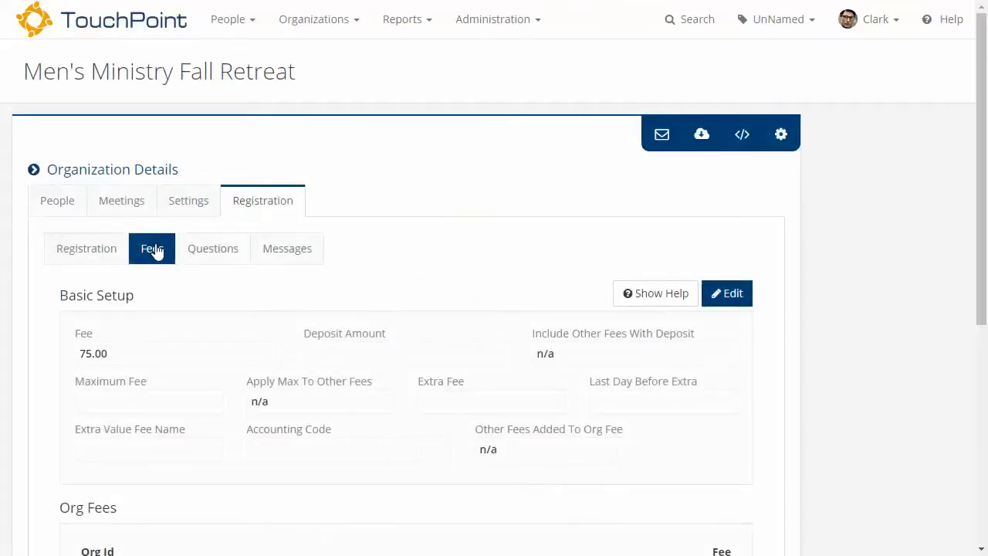
{"action": "left_click_drag", "start_coordinate": [121, 355], "coordinate": [75, 357]}
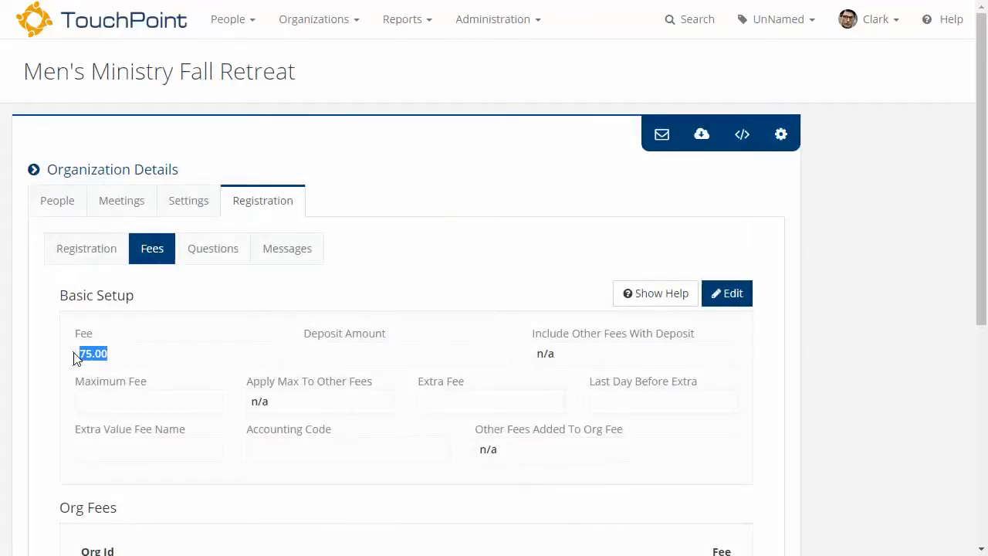
{"action": "left_click", "coordinate": [314, 332]}
{"action": "left_click_drag", "start_coordinate": [314, 332], "coordinate": [389, 334]}
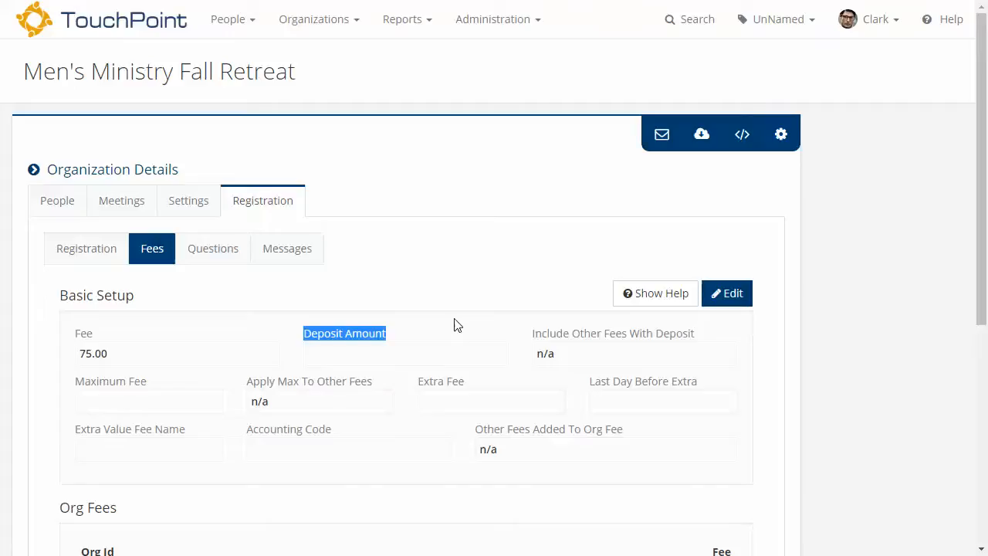
Review the retreat's registration questions and the question types that can be added, then leave editing without saving.
{"action": "left_click", "coordinate": [213, 247]}
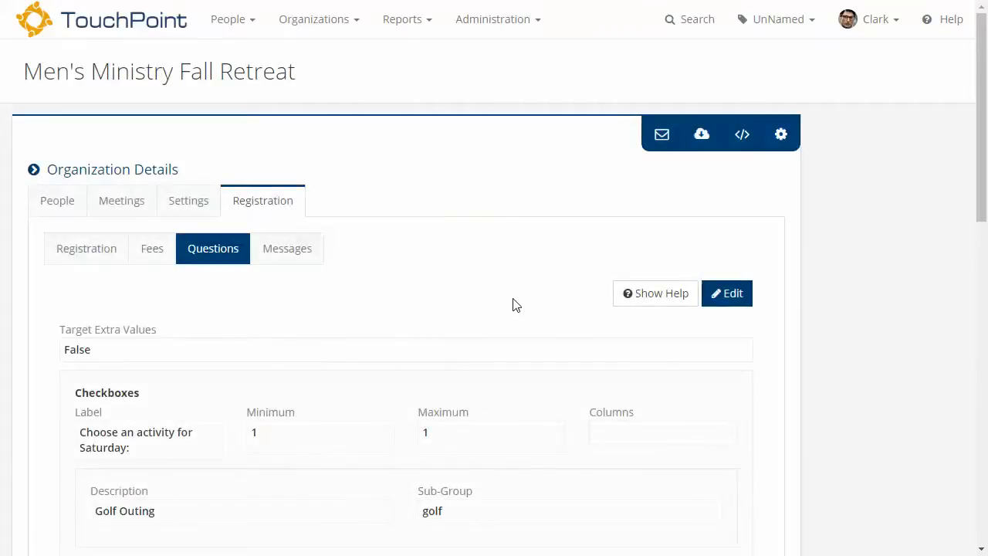
{"action": "left_click", "coordinate": [728, 301]}
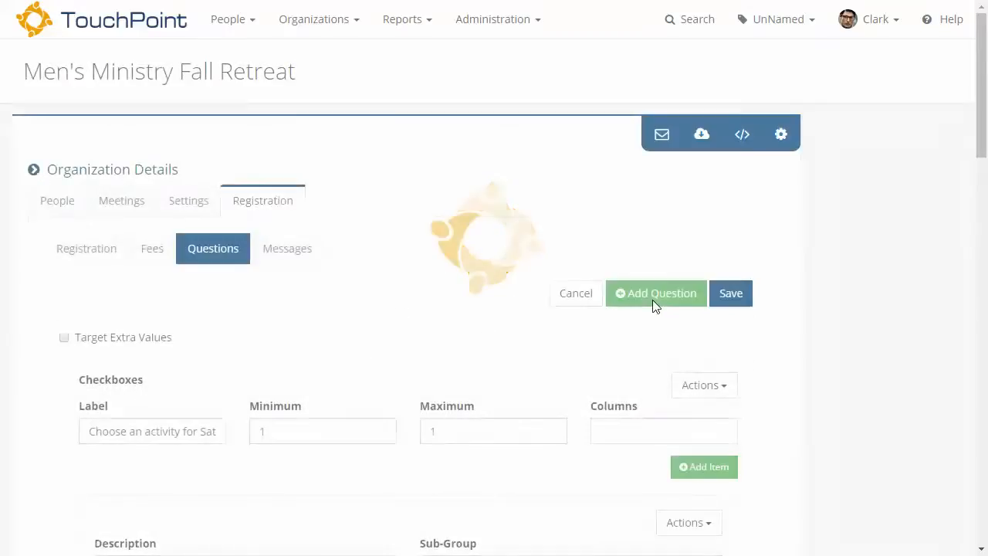
{"action": "left_click", "coordinate": [653, 299]}
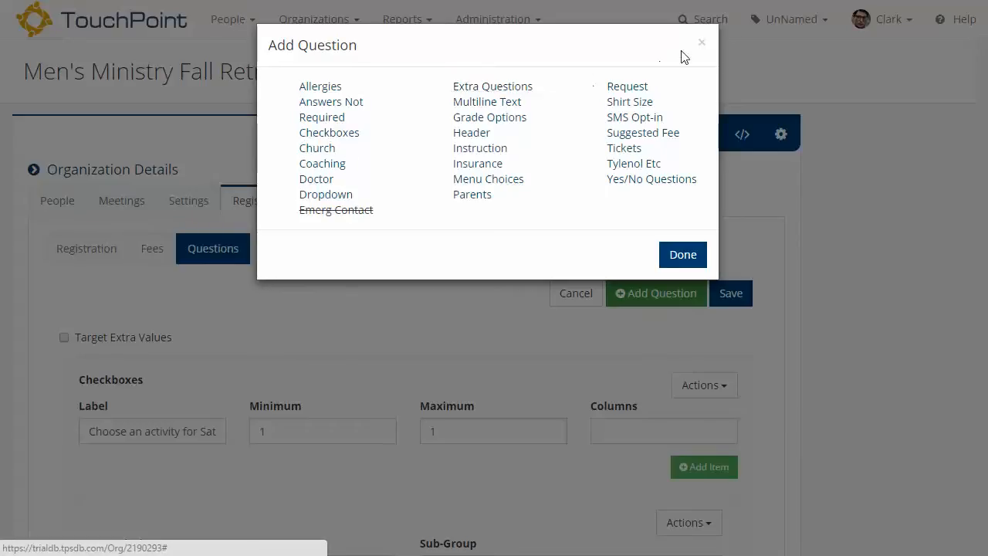
{"action": "left_click", "coordinate": [701, 43]}
{"action": "left_click", "coordinate": [385, 363]}
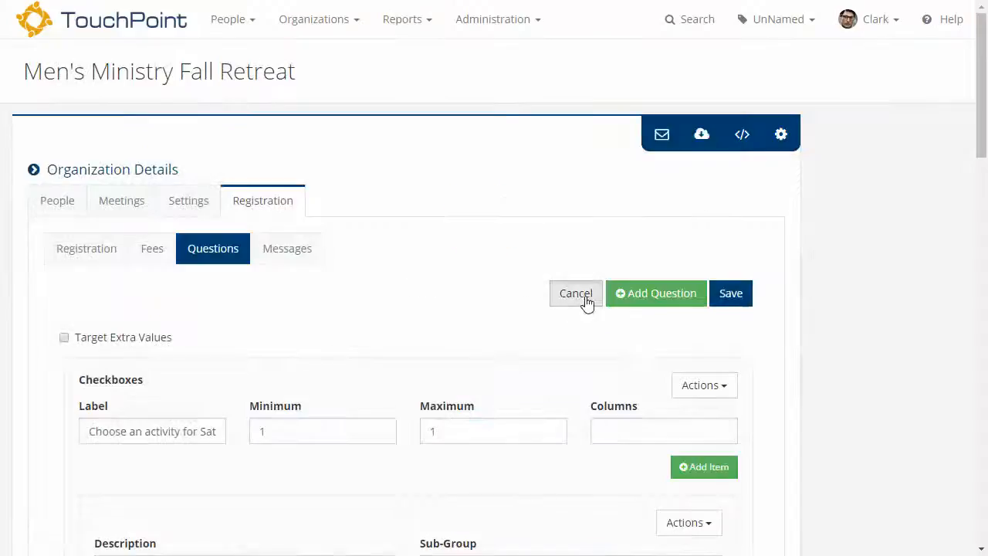
{"action": "left_click", "coordinate": [585, 298]}
Examine the registration messages: the online notify persons, the confirmation subject and the confirmation body text.
{"action": "left_click", "coordinate": [315, 248]}
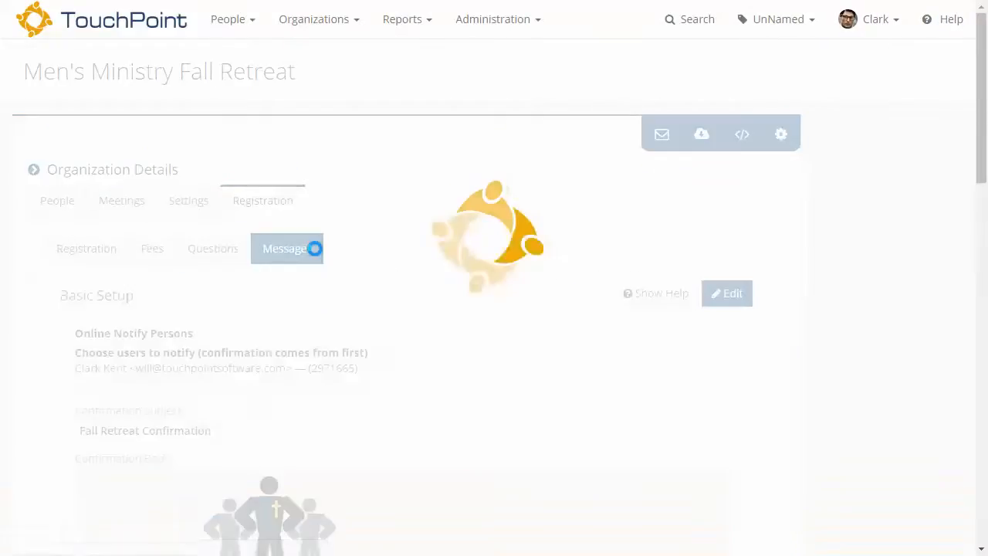
{"action": "scroll", "coordinate": [512, 375], "scroll_direction": "down", "scroll_amount": 2}
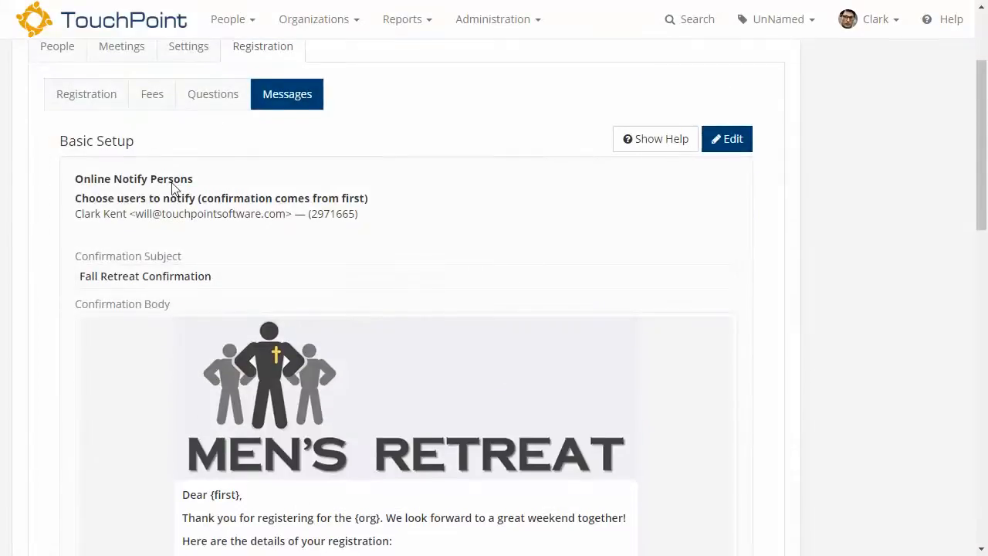
{"action": "left_click_drag", "start_coordinate": [75, 181], "coordinate": [209, 180]}
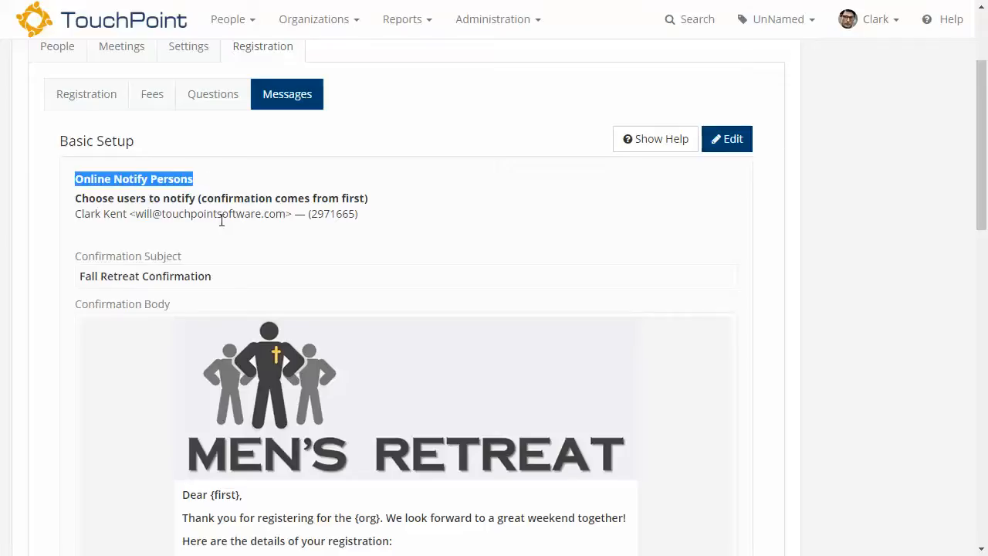
{"action": "left_click", "coordinate": [360, 252]}
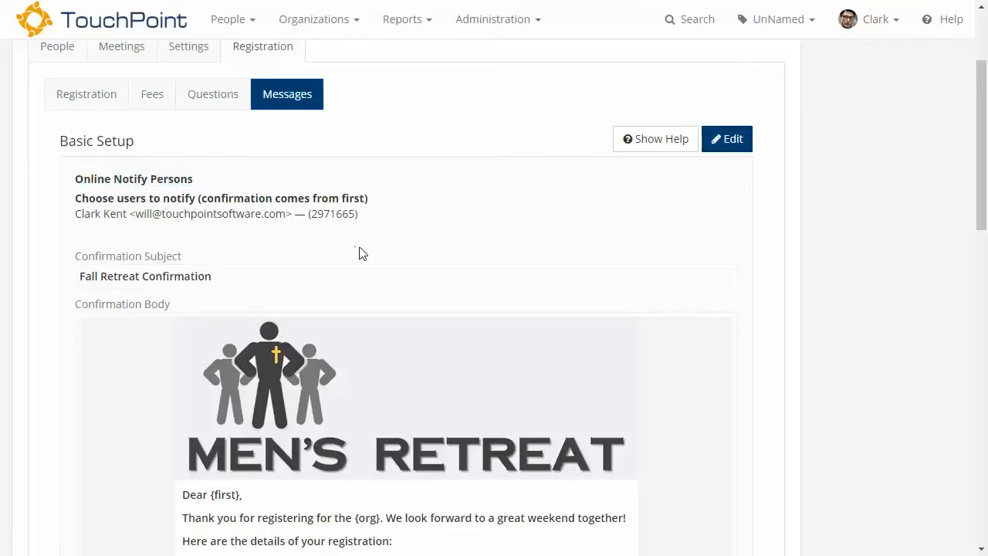
{"action": "scroll", "coordinate": [467, 242], "scroll_direction": "down", "scroll_amount": 1}
{"action": "scroll", "coordinate": [465, 242], "scroll_direction": "down", "scroll_amount": 1}
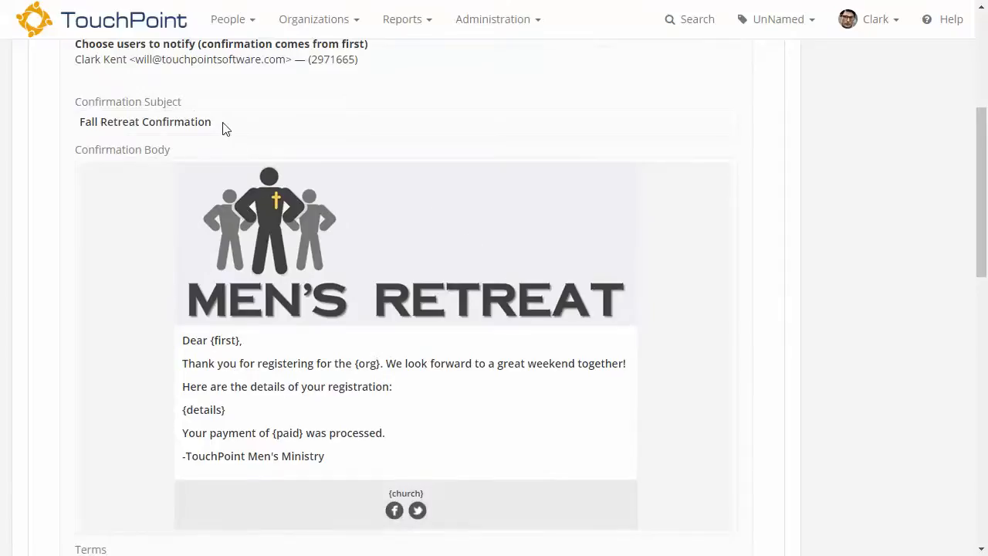
{"action": "left_click_drag", "start_coordinate": [224, 123], "coordinate": [77, 117]}
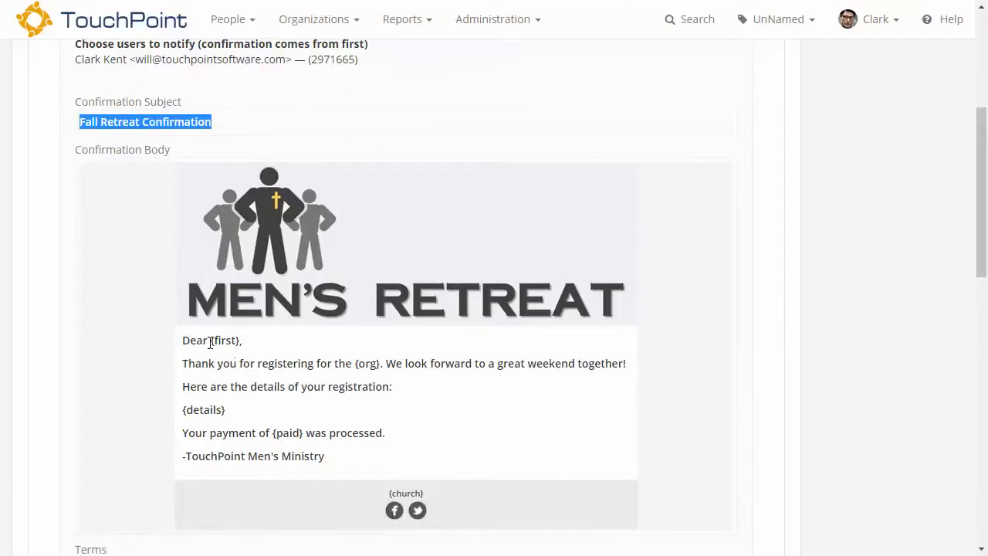
{"action": "left_click_drag", "start_coordinate": [183, 338], "coordinate": [348, 453]}
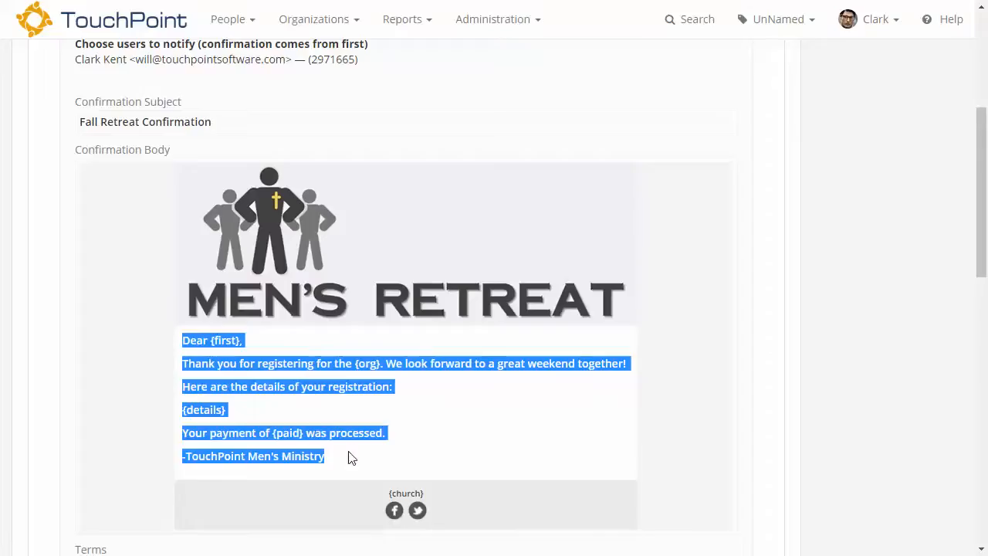
{"action": "scroll", "coordinate": [674, 423], "scroll_direction": "up", "scroll_amount": 4}
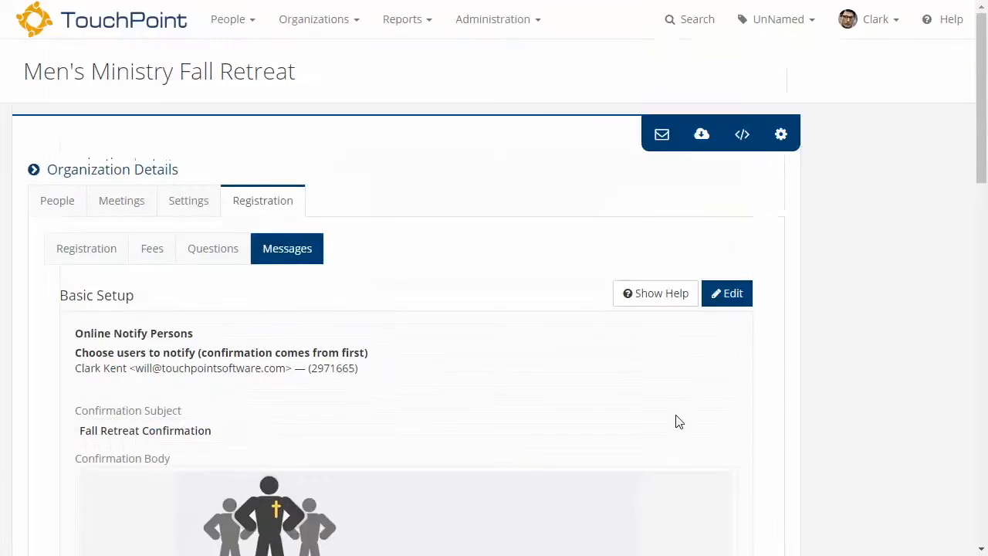
Expand the organization details and open the retreat's public registration page through Try Registration.
{"action": "left_click", "coordinate": [599, 182]}
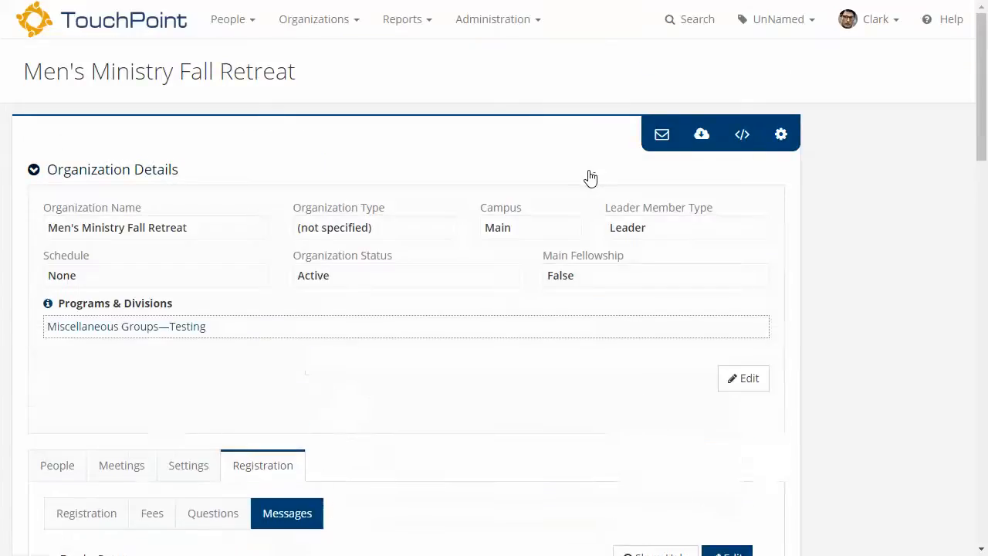
{"action": "left_click", "coordinate": [782, 136]}
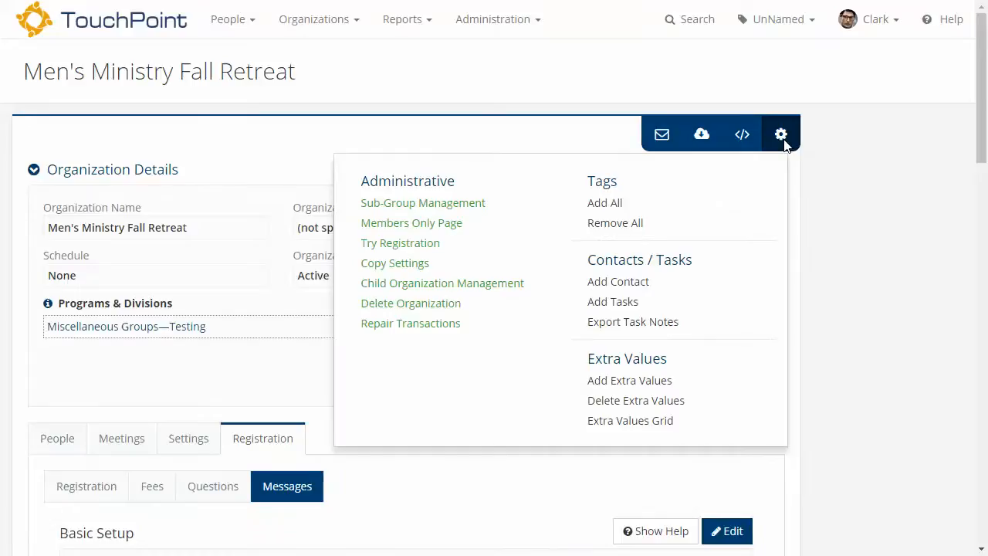
{"action": "left_click", "coordinate": [430, 246]}
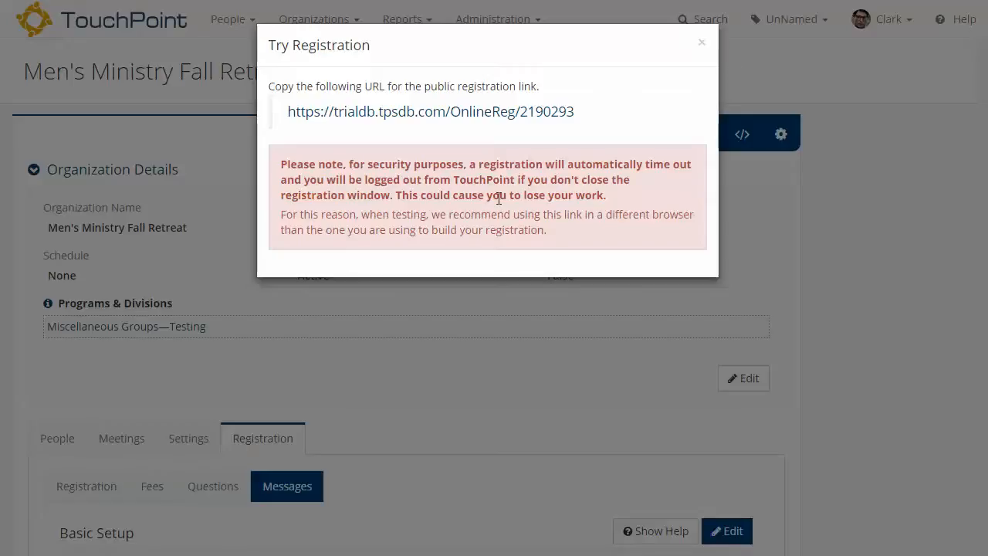
{"action": "left_click", "coordinate": [482, 112]}
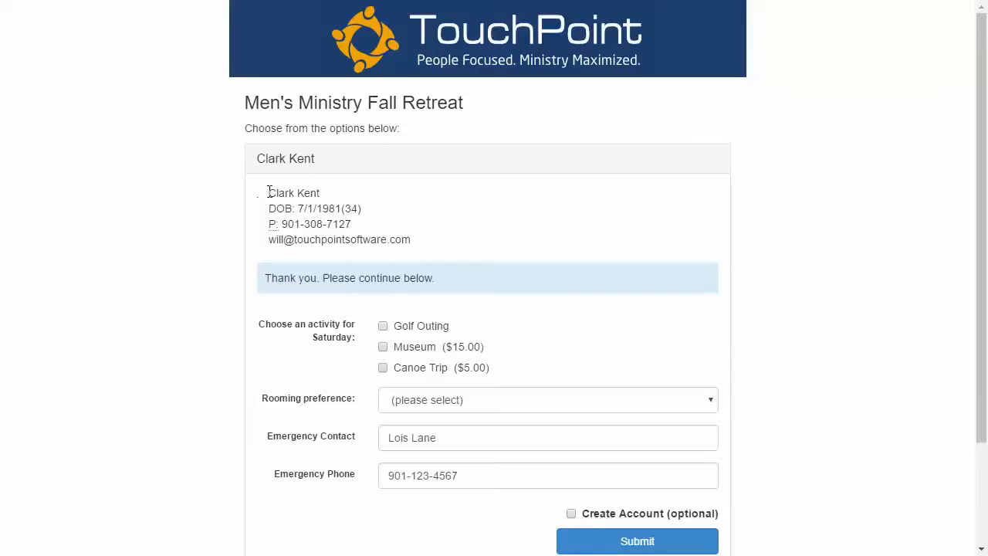
Check the registrant's details, choose Canoe Trip as the Saturday activity and Double as the rooming preference, and submit the registration.
{"action": "left_click_drag", "start_coordinate": [267, 193], "coordinate": [421, 248]}
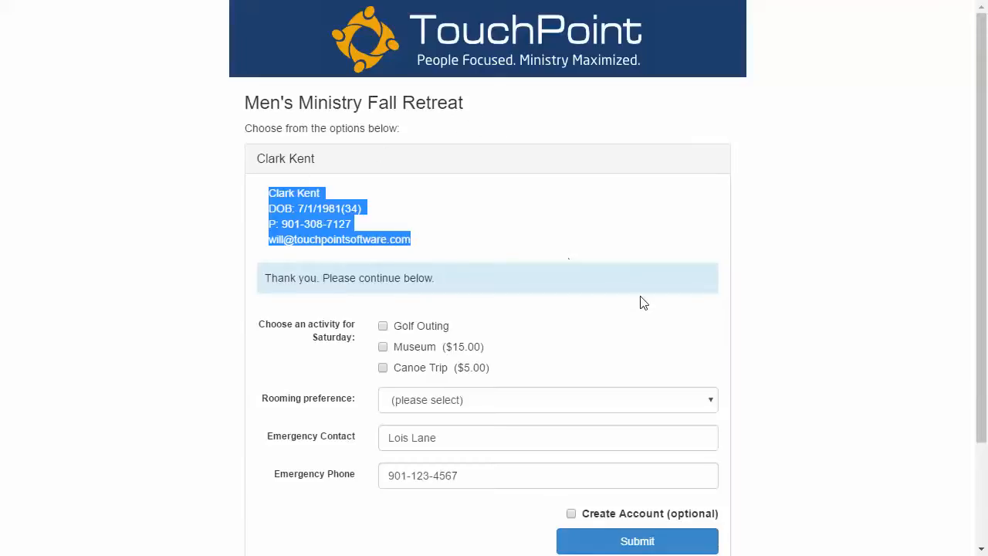
{"action": "scroll", "coordinate": [635, 295], "scroll_direction": "down", "scroll_amount": 1}
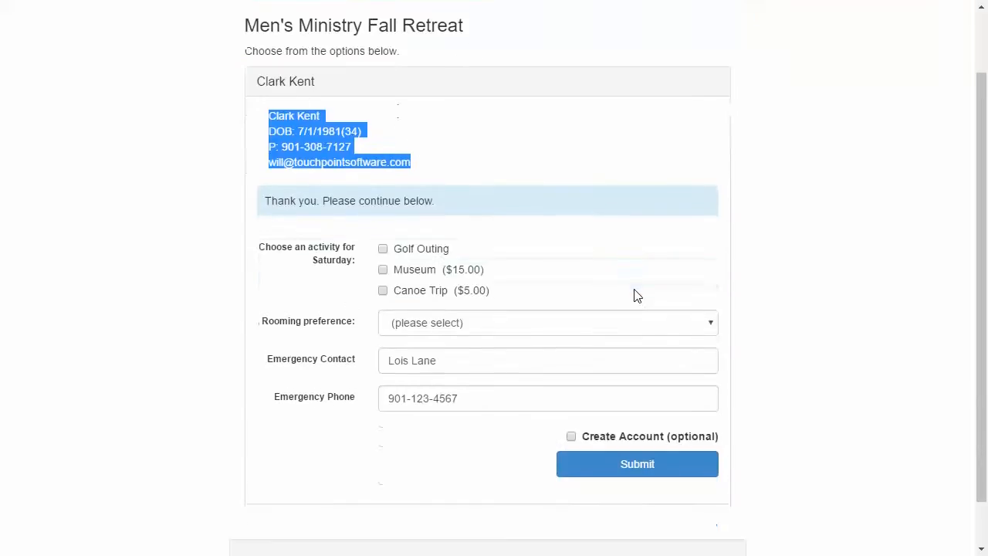
{"action": "left_click", "coordinate": [766, 258]}
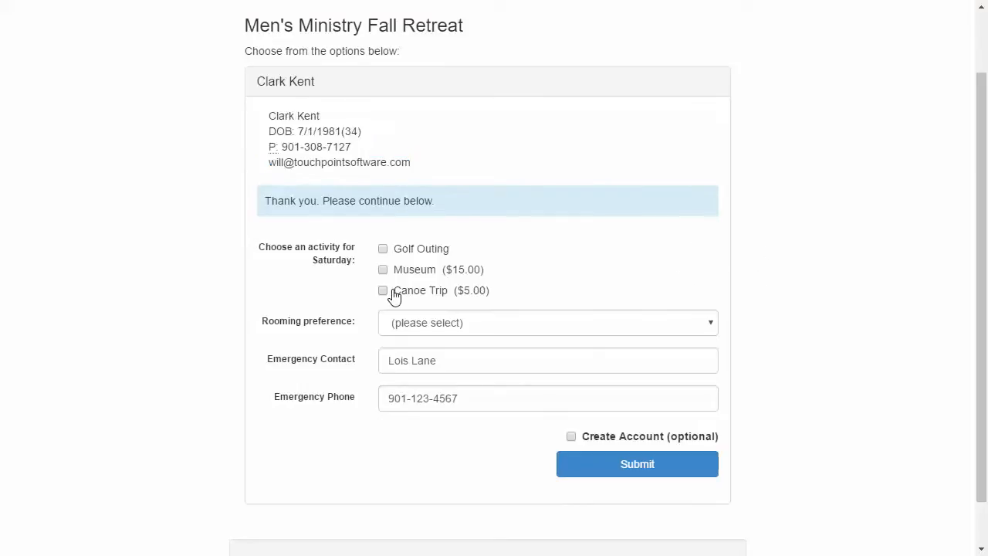
{"action": "left_click", "coordinate": [517, 326]}
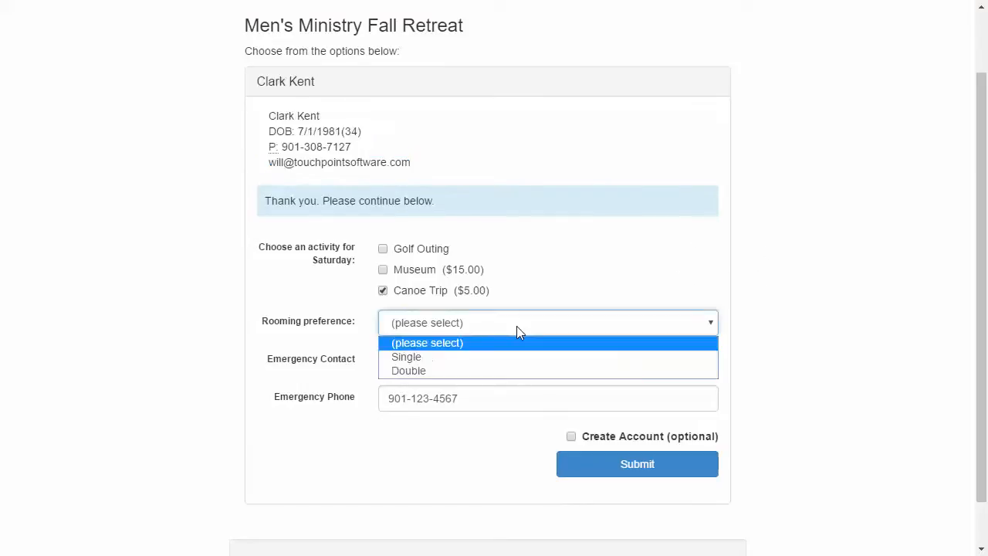
{"action": "left_click", "coordinate": [471, 373]}
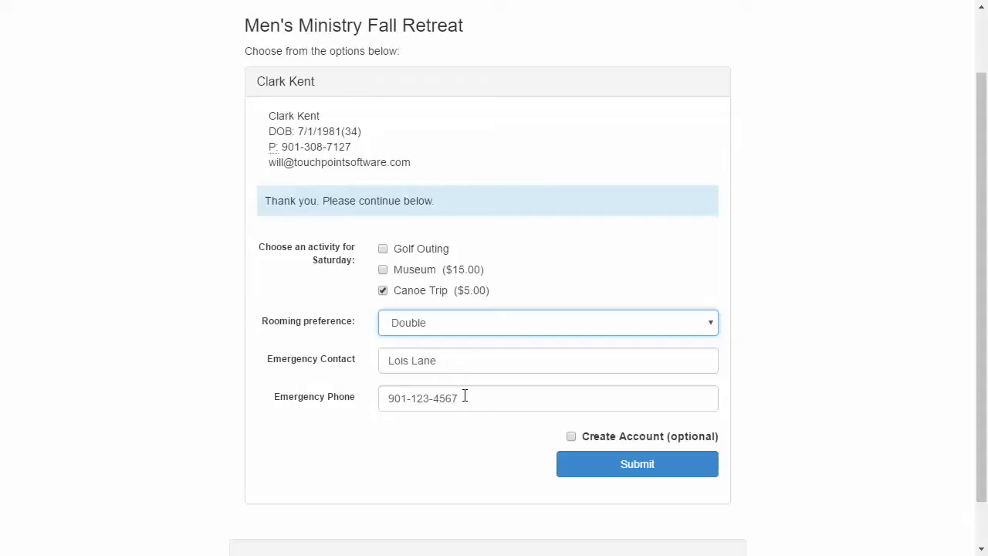
{"action": "left_click", "coordinate": [677, 467]}
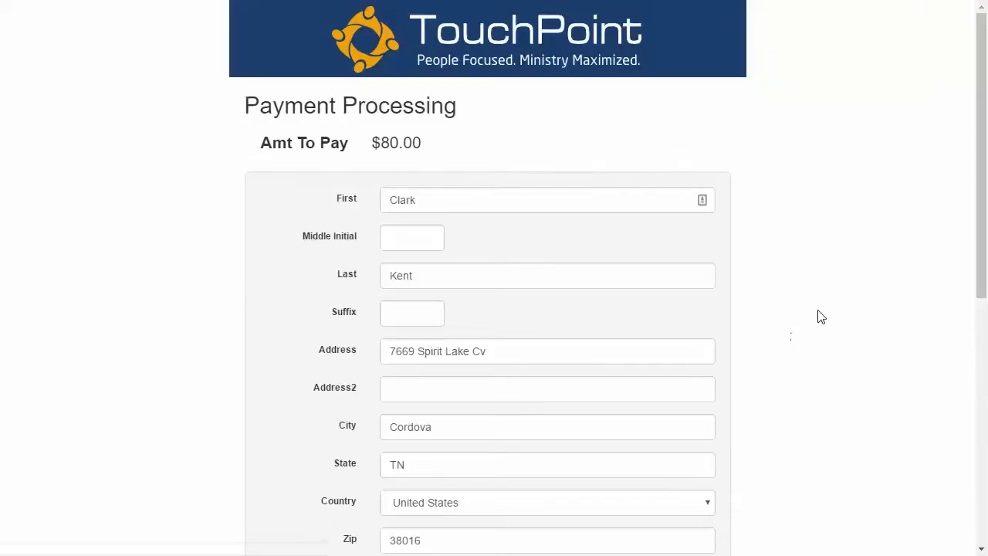
Check the billing details, the save-payment option and the coupon field, and make the payment for the retreat registration.
{"action": "scroll", "coordinate": [772, 244], "scroll_direction": "down", "scroll_amount": 2}
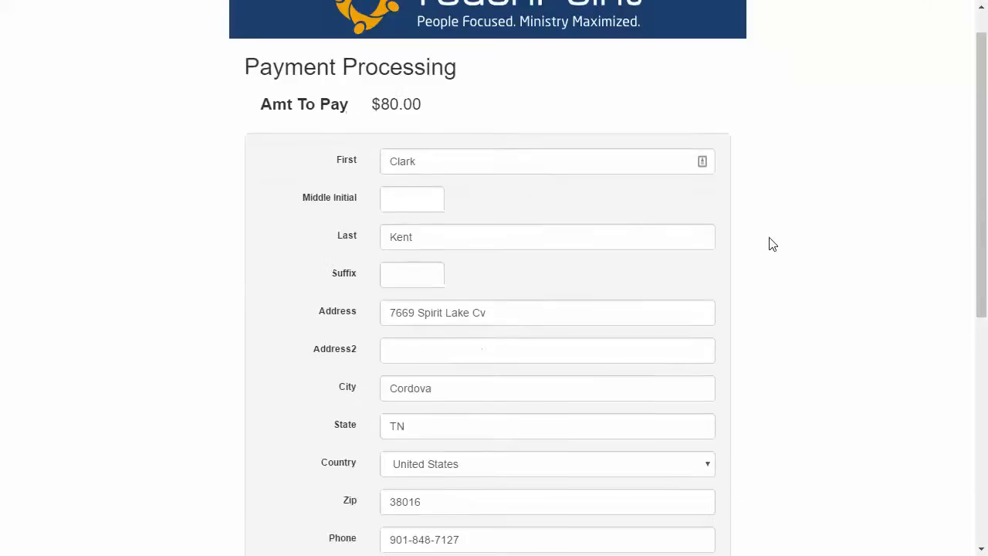
{"action": "scroll", "coordinate": [772, 244], "scroll_direction": "down", "scroll_amount": 3}
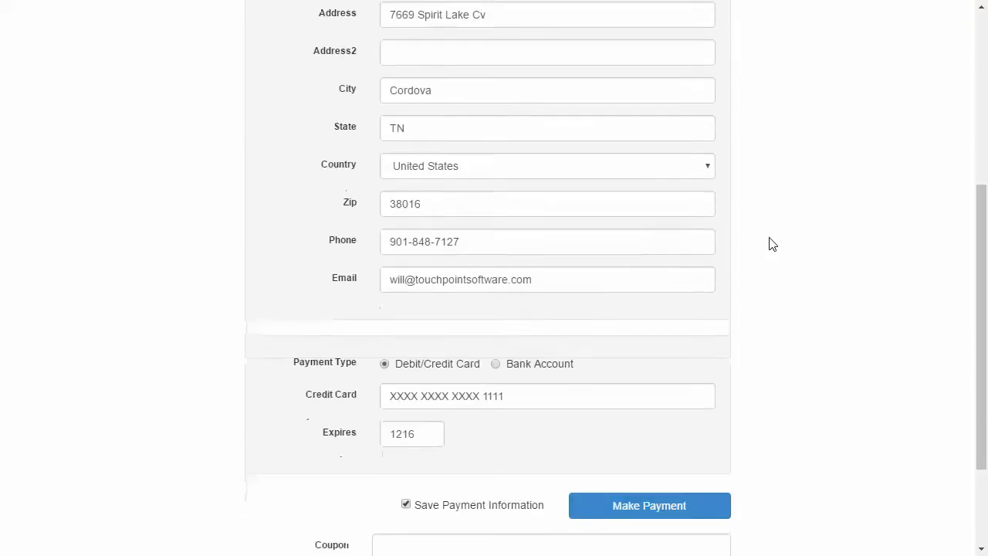
{"action": "scroll", "coordinate": [772, 244], "scroll_direction": "down", "scroll_amount": 1}
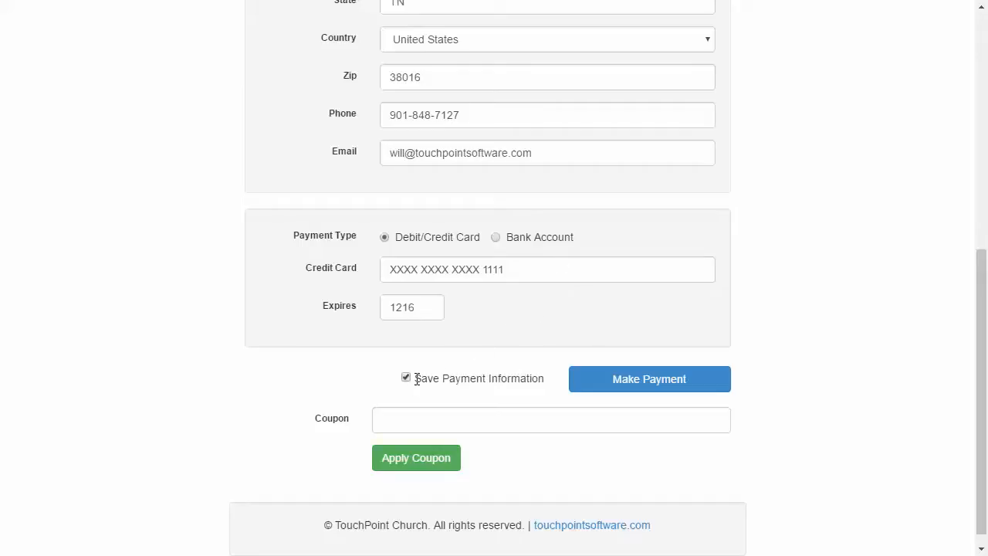
{"action": "left_click_drag", "start_coordinate": [417, 379], "coordinate": [548, 385]}
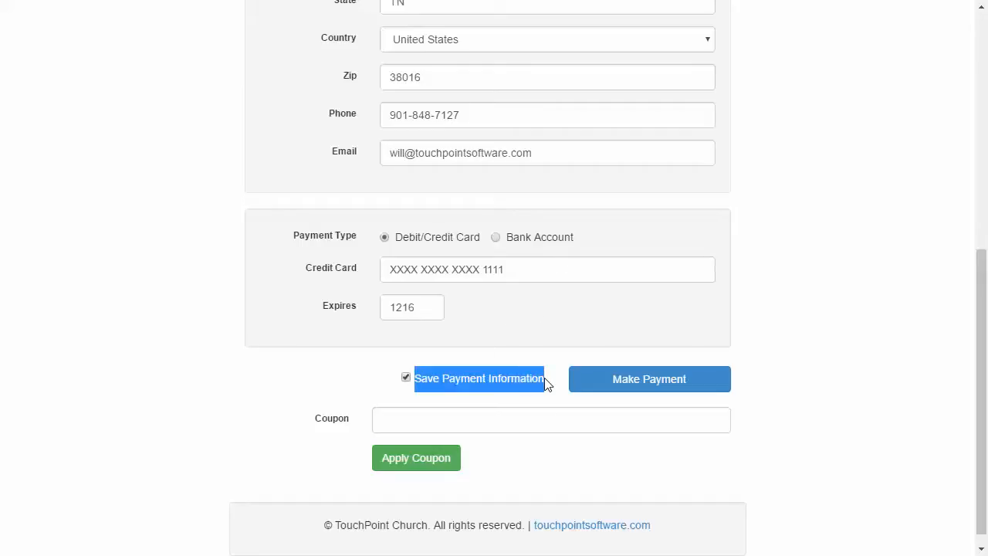
{"action": "left_click", "coordinate": [559, 421]}
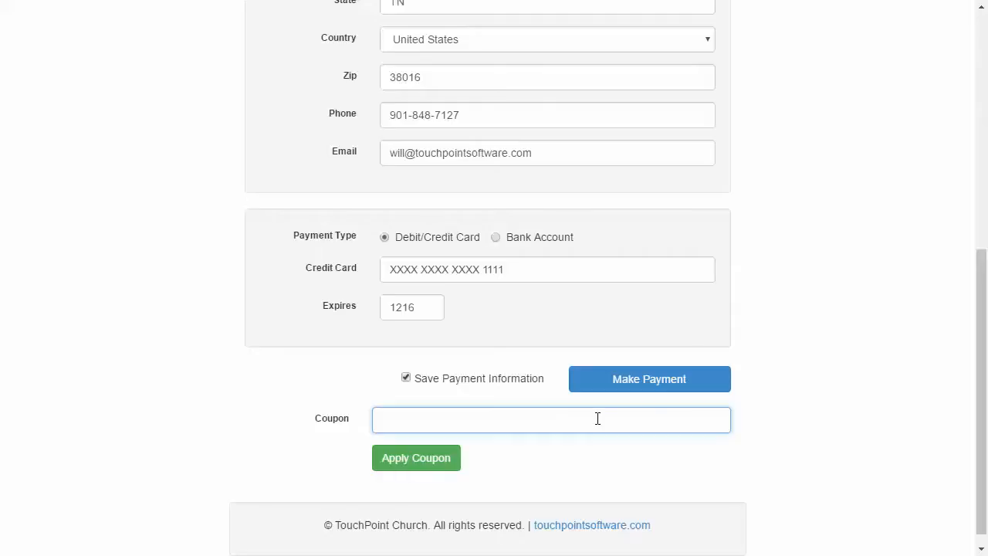
{"action": "left_click", "coordinate": [654, 395]}
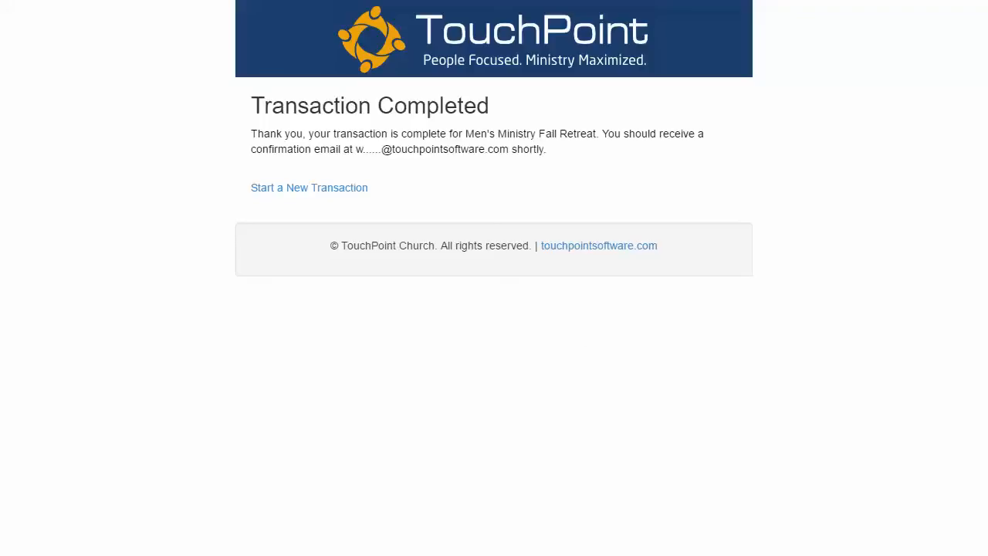
Return to the retreat's organization page, display its current members and collapse the organization details.
{"action": "key", "text": "alt+Tab"}
{"action": "left_click", "coordinate": [193, 137]}
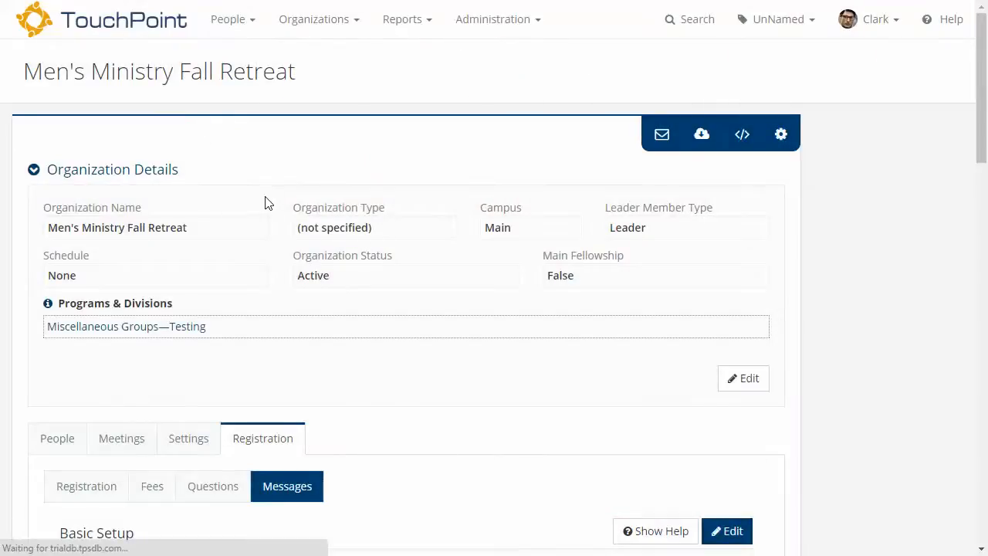
{"action": "left_click", "coordinate": [60, 440]}
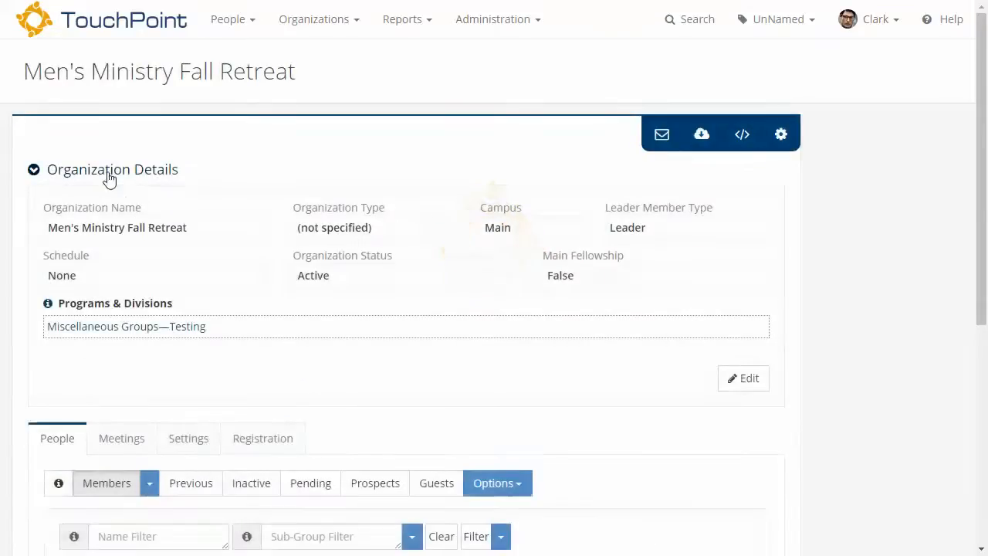
{"action": "left_click", "coordinate": [159, 176]}
{"action": "scroll", "coordinate": [269, 214], "scroll_direction": "down", "scroll_amount": 1}
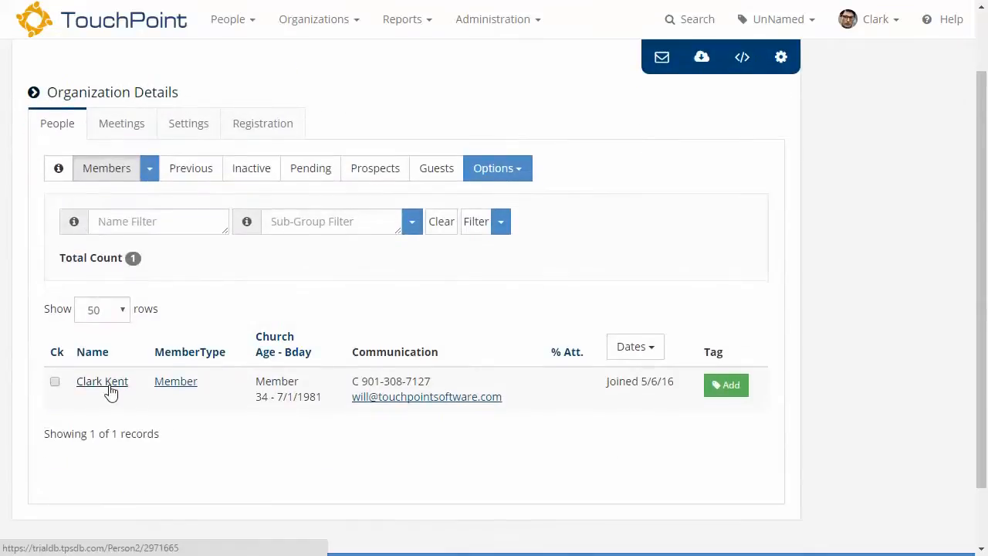
Examine the registered member's enrollment date and the fee, paid and due amounts in the membership record, and close it.
{"action": "left_click", "coordinate": [169, 383]}
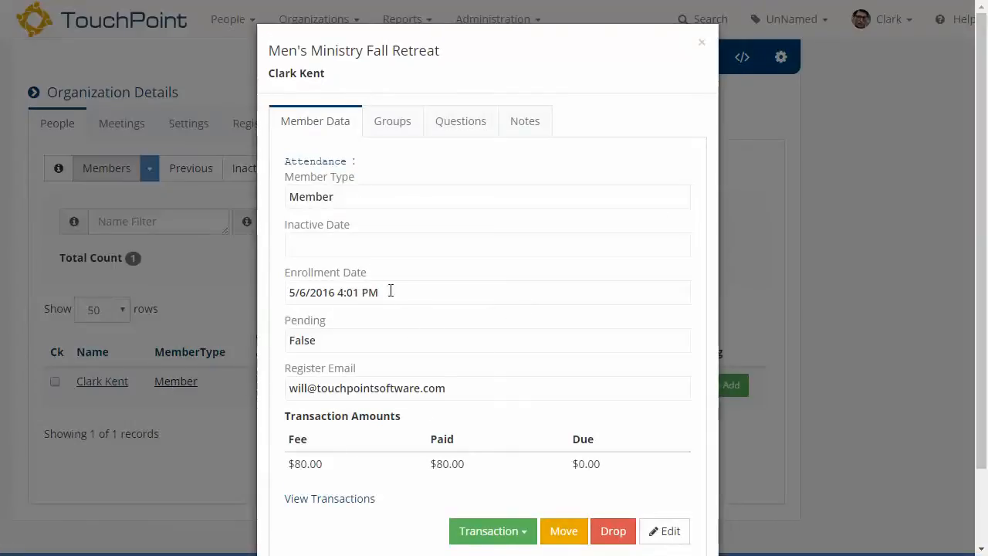
{"action": "left_click_drag", "start_coordinate": [391, 289], "coordinate": [275, 290]}
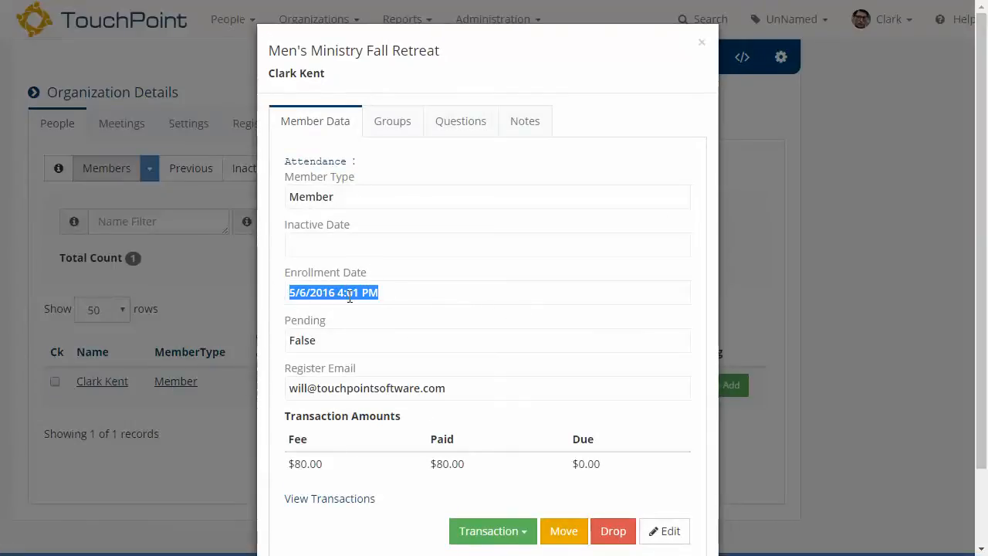
{"action": "left_click_drag", "start_coordinate": [288, 463], "coordinate": [326, 463]}
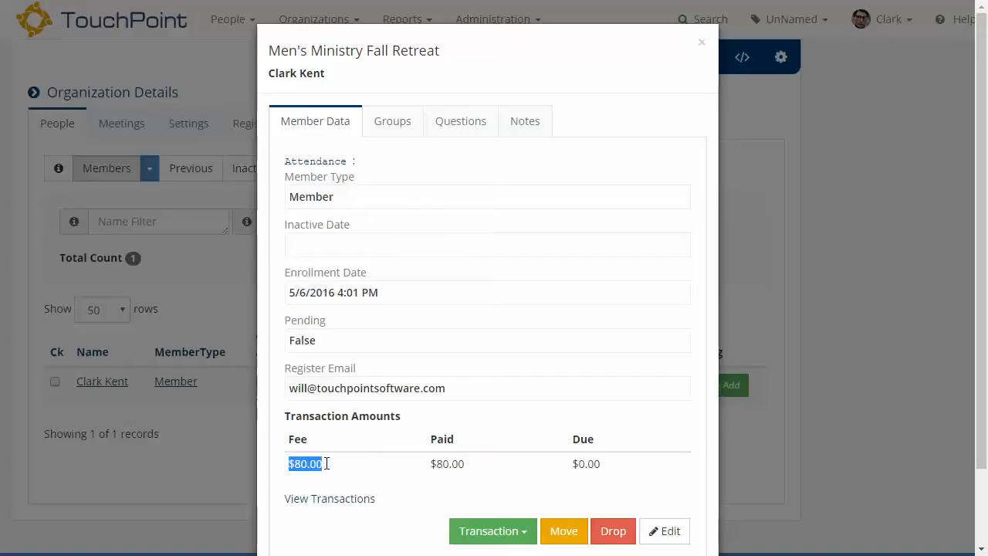
{"action": "left_click_drag", "start_coordinate": [430, 463], "coordinate": [458, 468]}
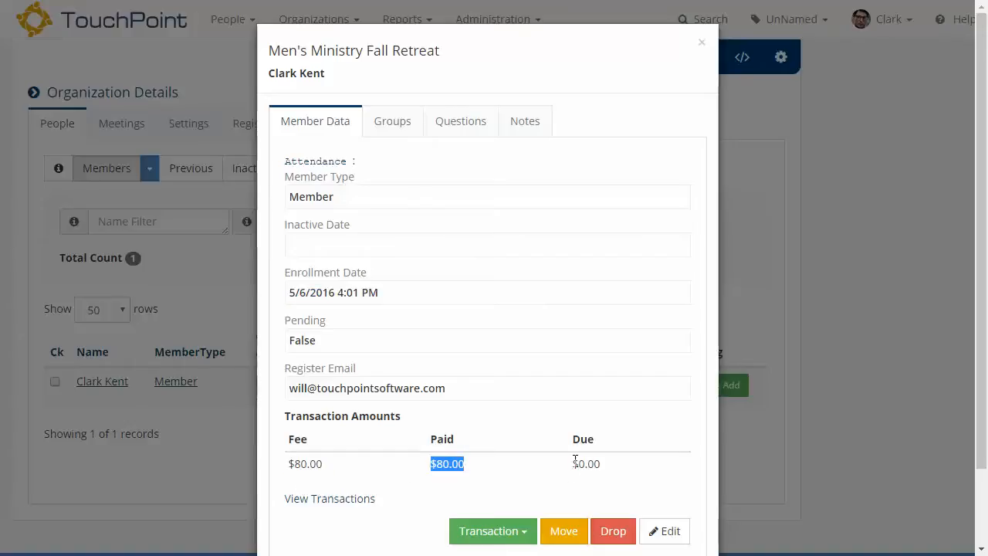
{"action": "left_click_drag", "start_coordinate": [574, 463], "coordinate": [601, 465]}
{"action": "scroll", "coordinate": [635, 375], "scroll_direction": "down", "scroll_amount": 1}
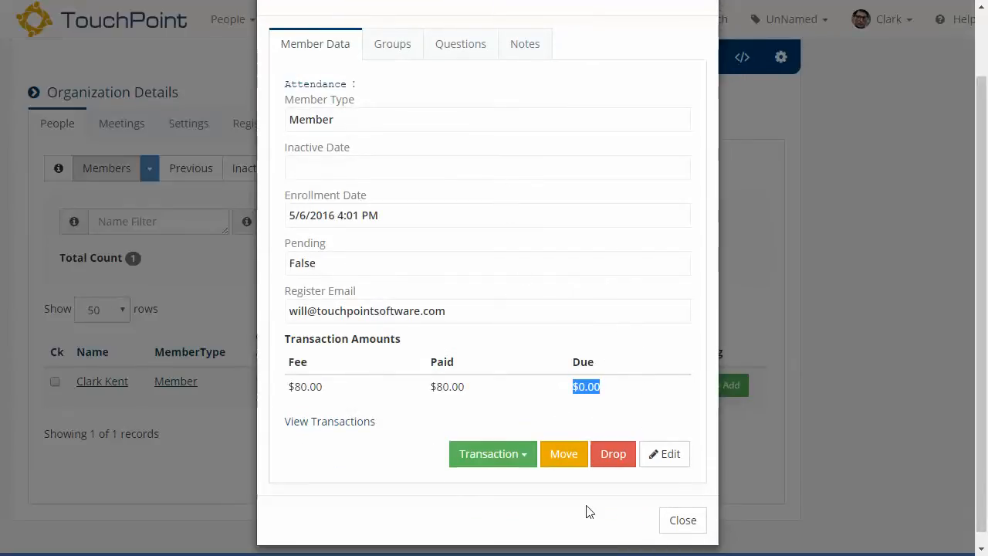
{"action": "left_click", "coordinate": [683, 521]}
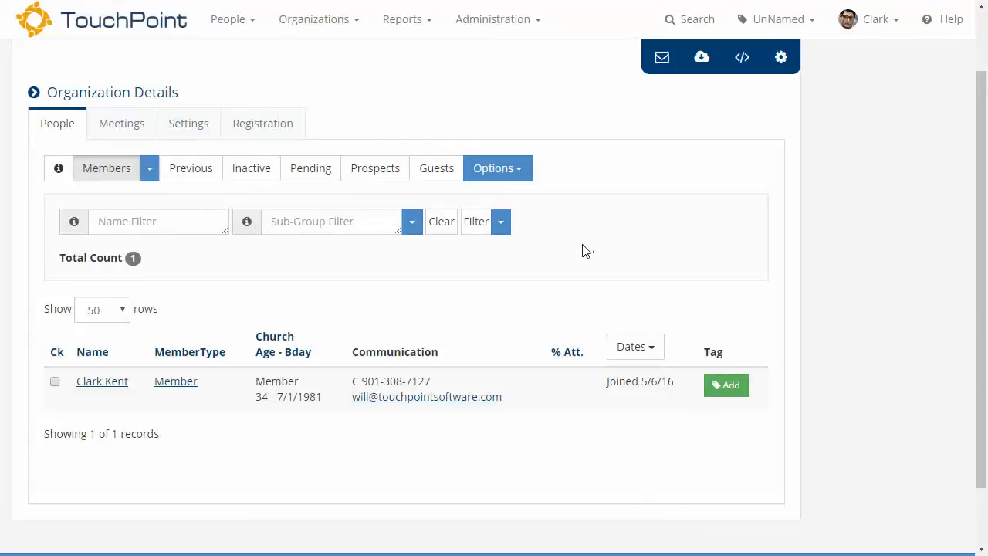
Filter the retreat's members by the canoe sub-group.
{"action": "left_click", "coordinate": [325, 222]}
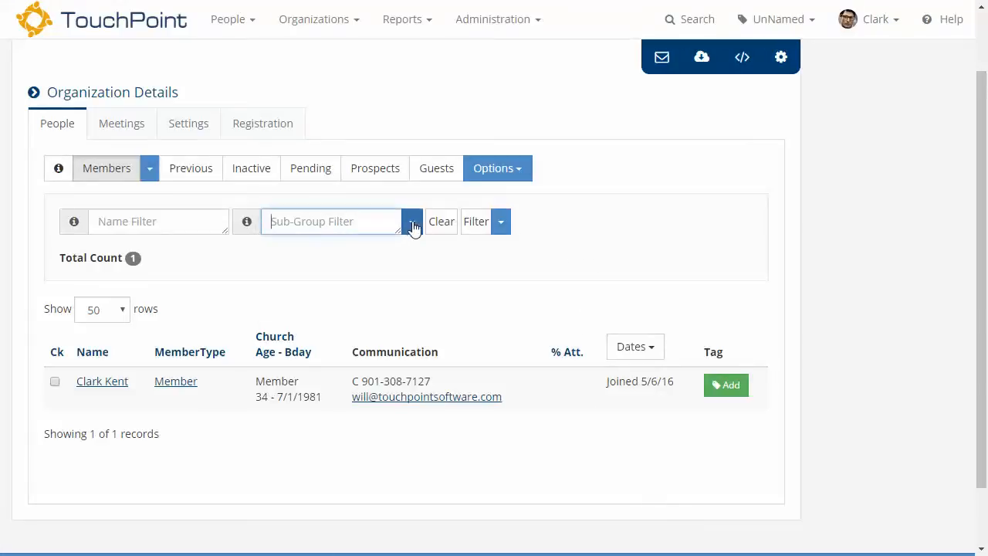
{"action": "left_click", "coordinate": [413, 224]}
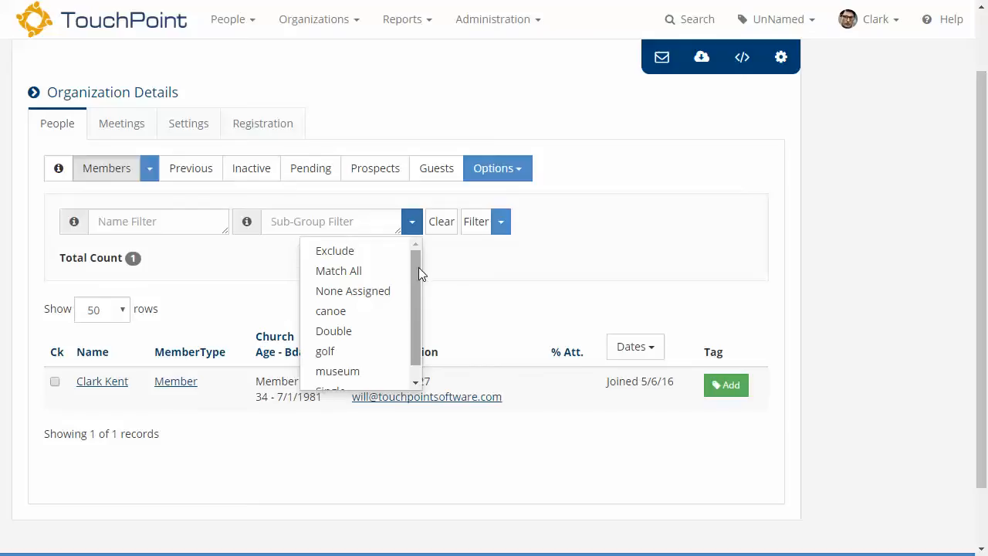
{"action": "scroll", "coordinate": [419, 267], "scroll_direction": "down", "scroll_amount": 1}
{"action": "left_click", "coordinate": [334, 298]}
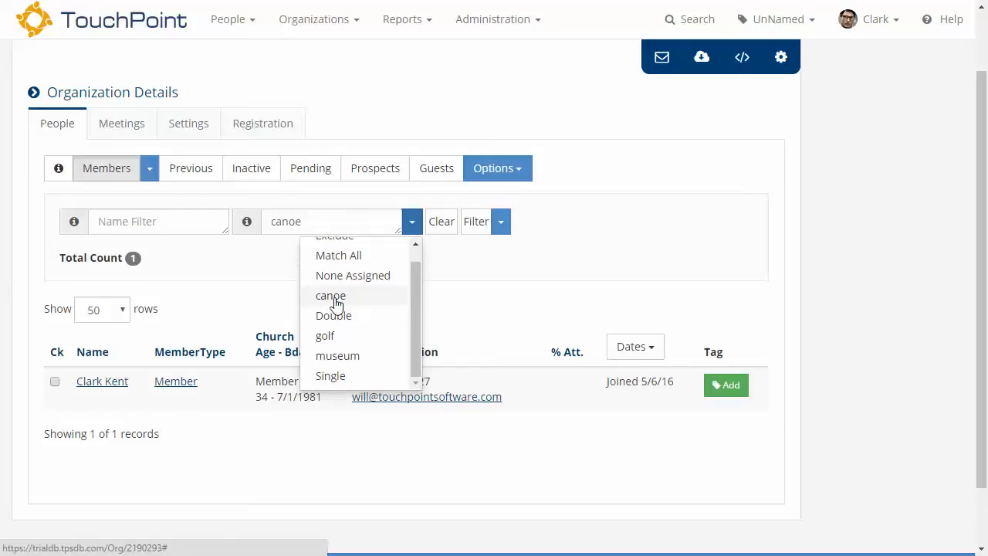
{"action": "left_click", "coordinate": [473, 224]}
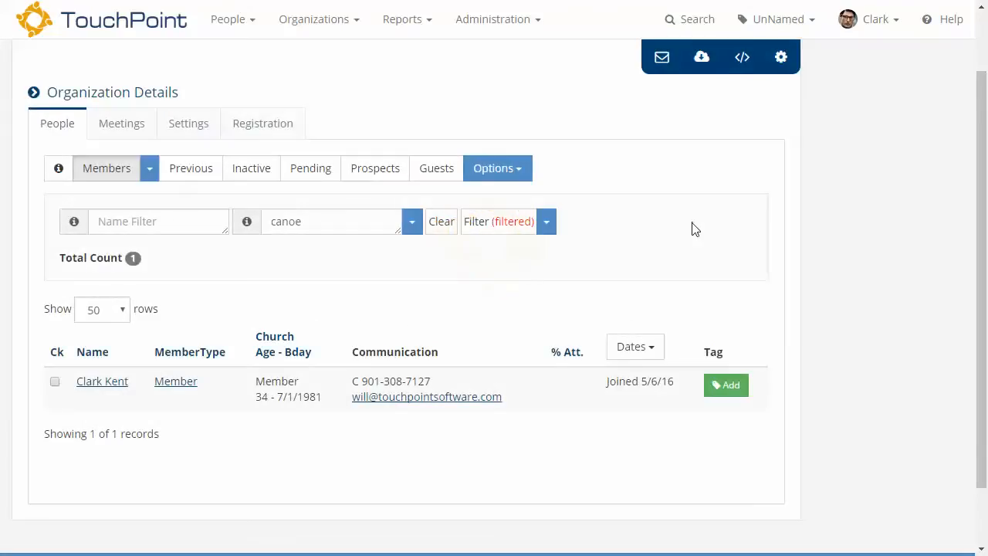
Review the email options and the export and report options available for the filtered members.
{"action": "scroll", "coordinate": [679, 247], "scroll_direction": "up", "scroll_amount": 1}
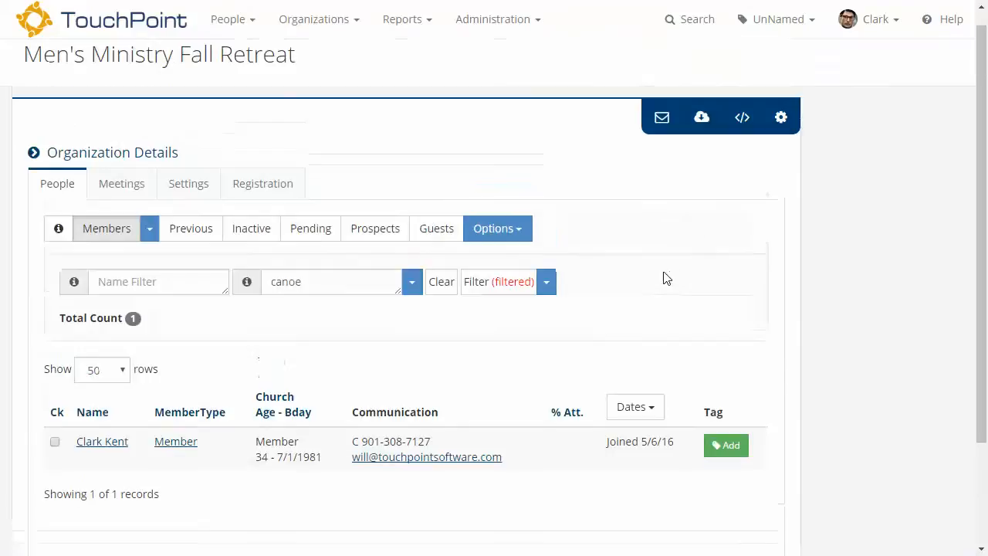
{"action": "left_click", "coordinate": [676, 145]}
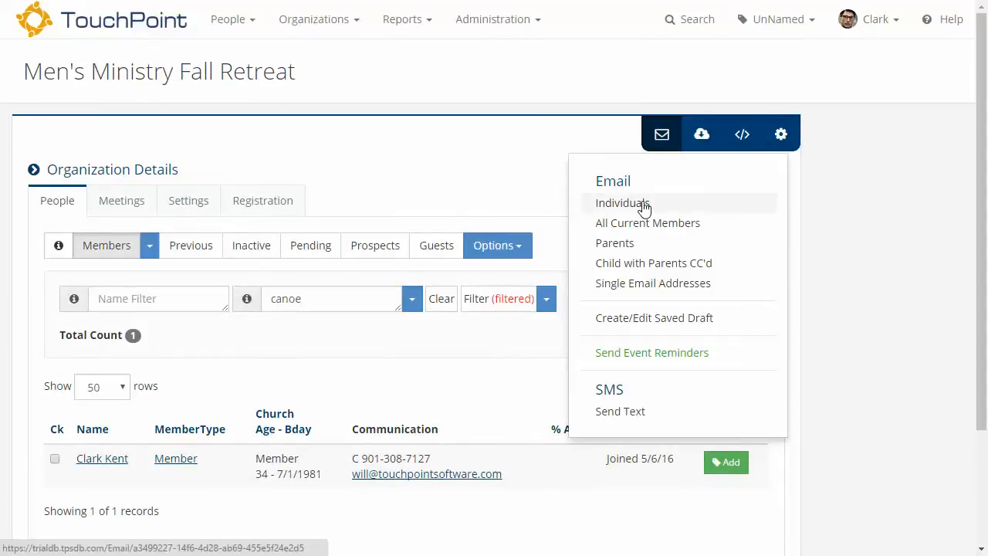
{"action": "left_click", "coordinate": [702, 135]}
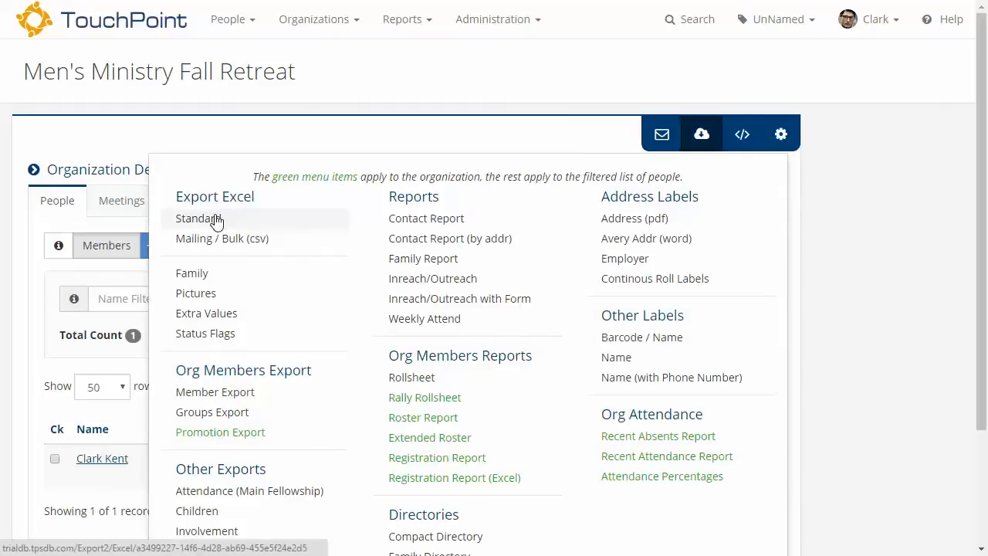